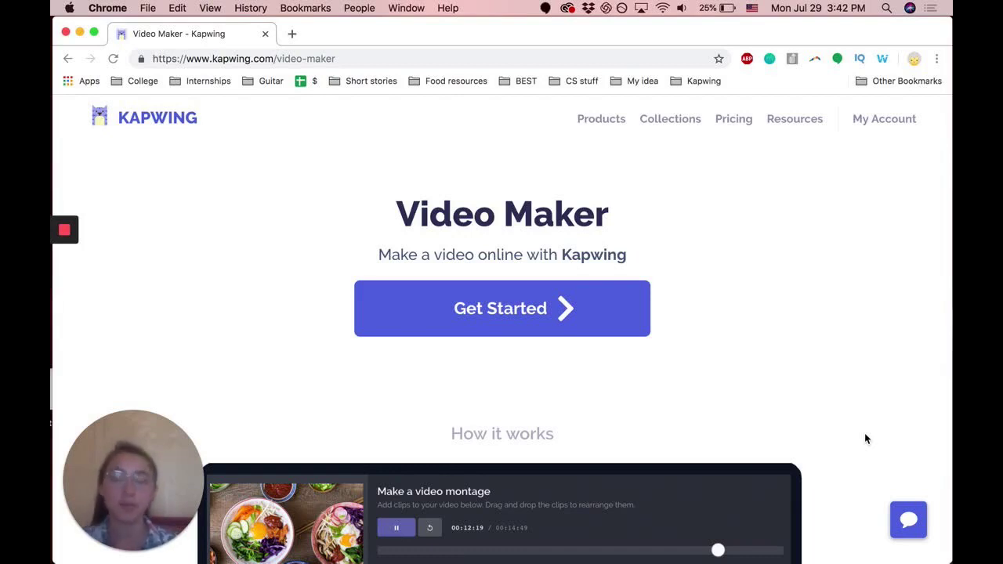
Upload the four Desktop meme images, including one GIF, as one-second clips of a new video.
click(517, 326)
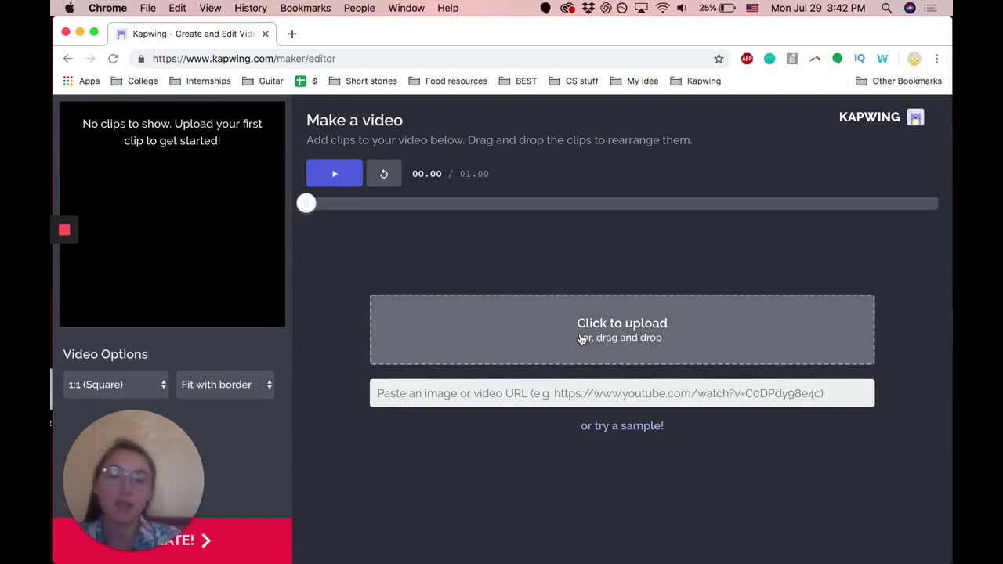
click(581, 339)
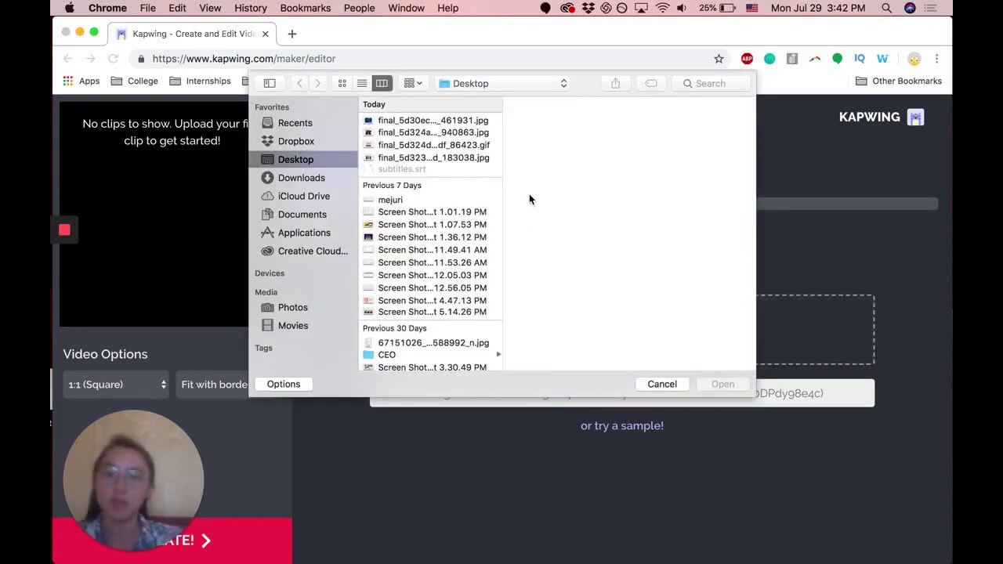
click(421, 122)
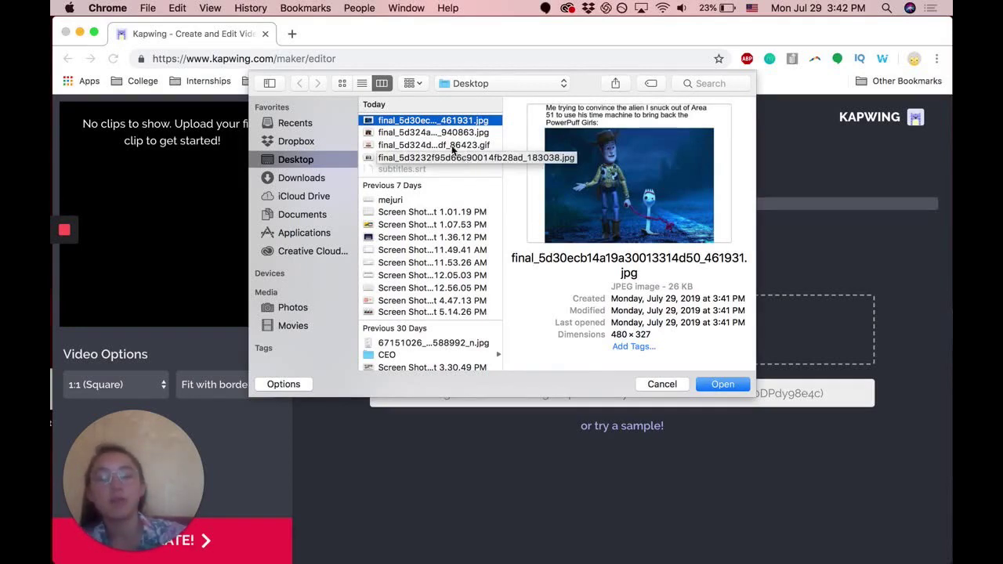
shift+click(449, 156)
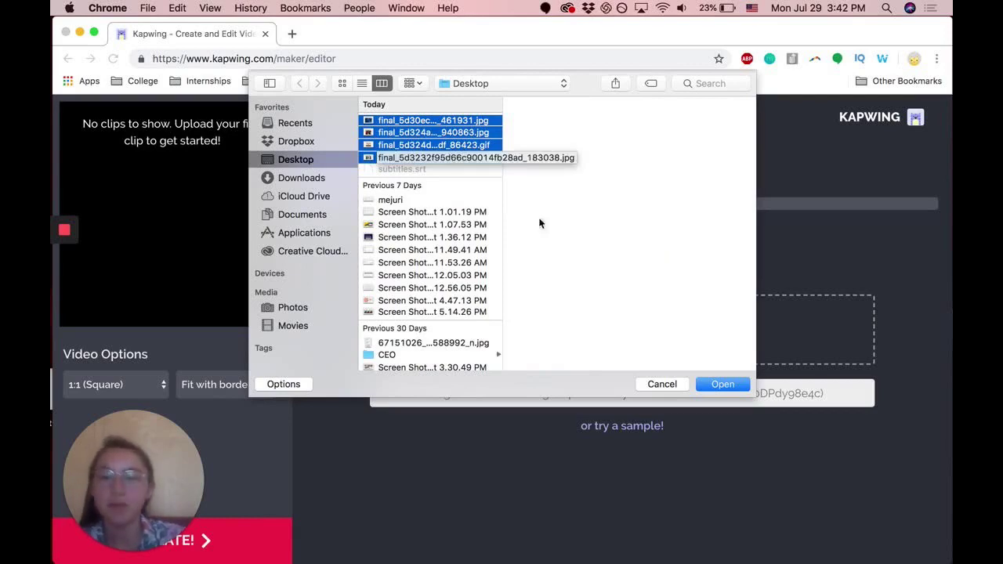
key(Return)
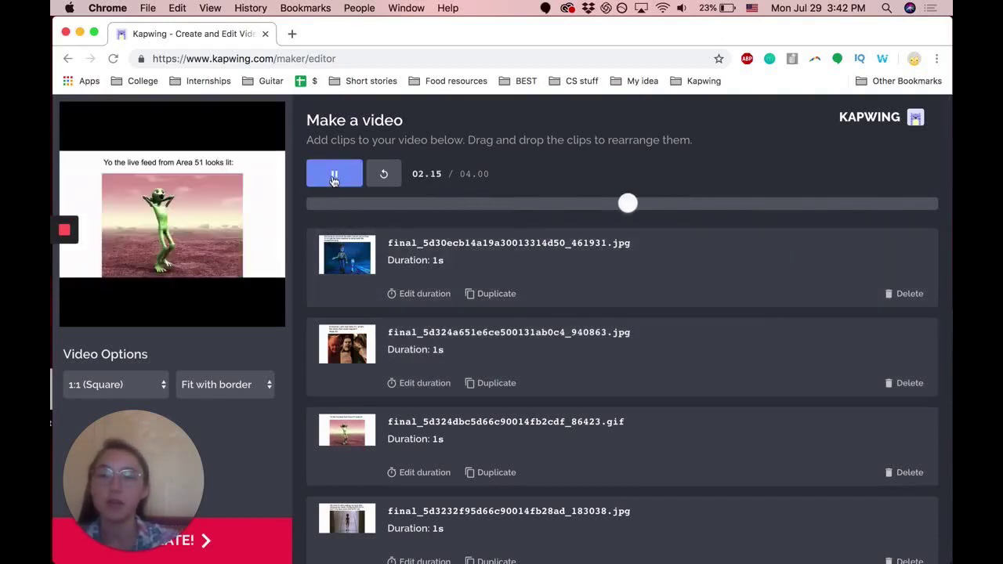
Set Video Options to the 16:9 (Landscape) ratio with Zoom and crop fit.
click(334, 179)
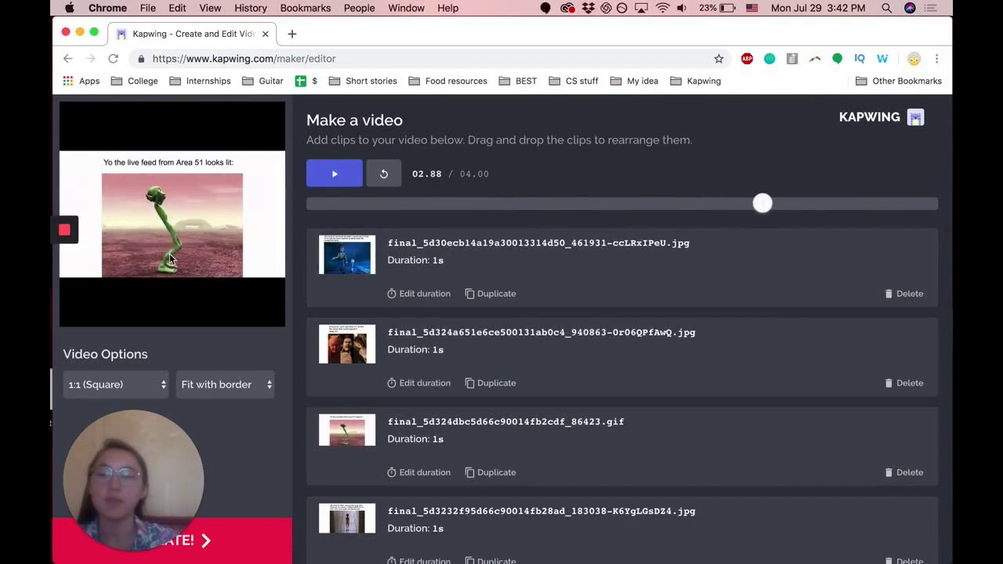
click(142, 389)
click(142, 446)
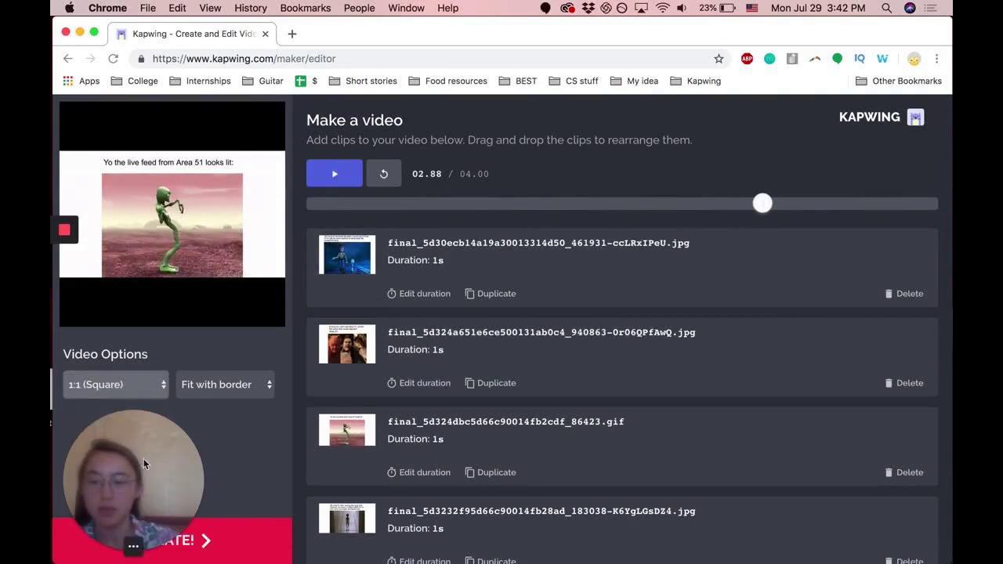
mouse_move(170, 473)
mouse_down()
mouse_move(346, 463)
mouse_move(654, 495)
mouse_move(810, 491)
mouse_up()
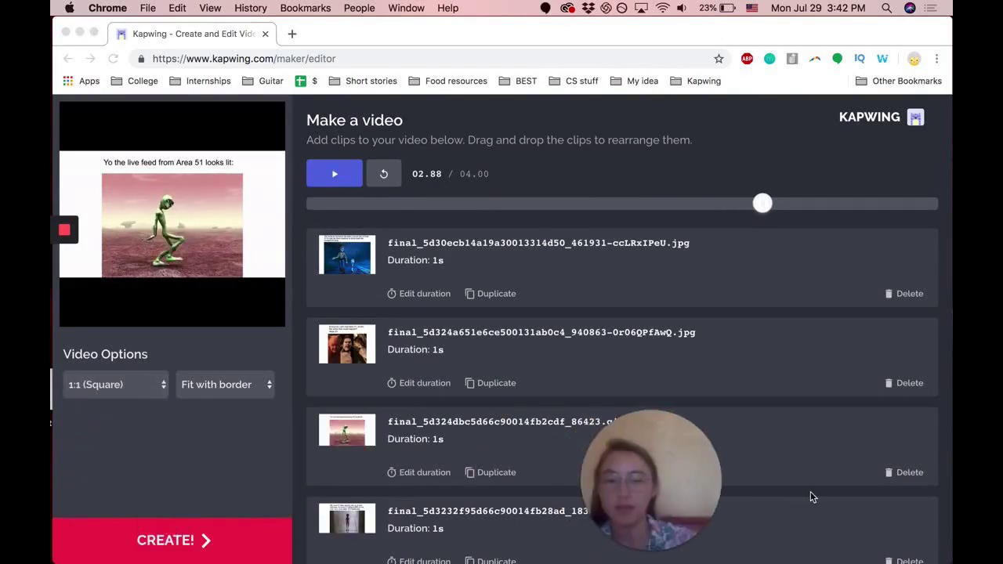
click(157, 387)
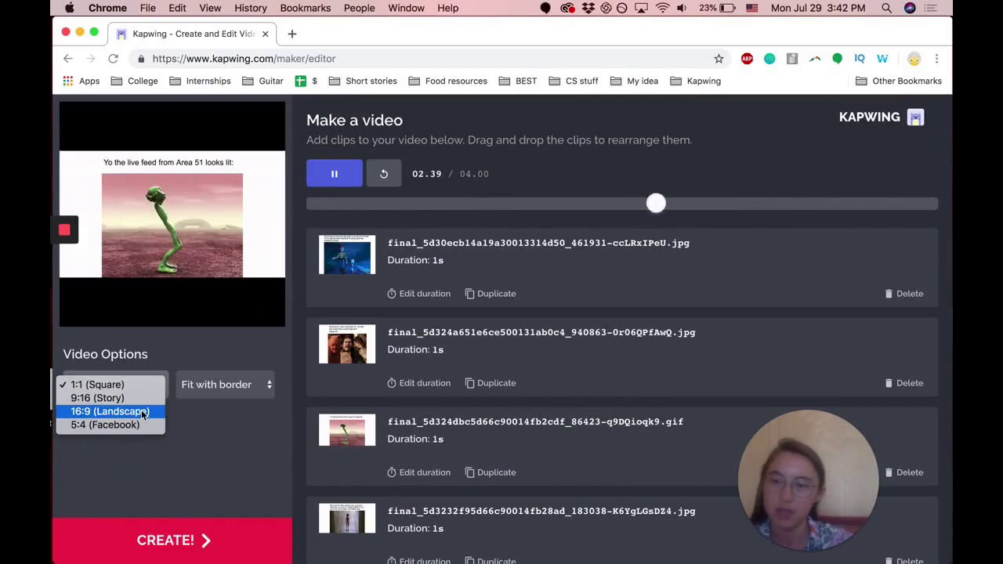
click(141, 411)
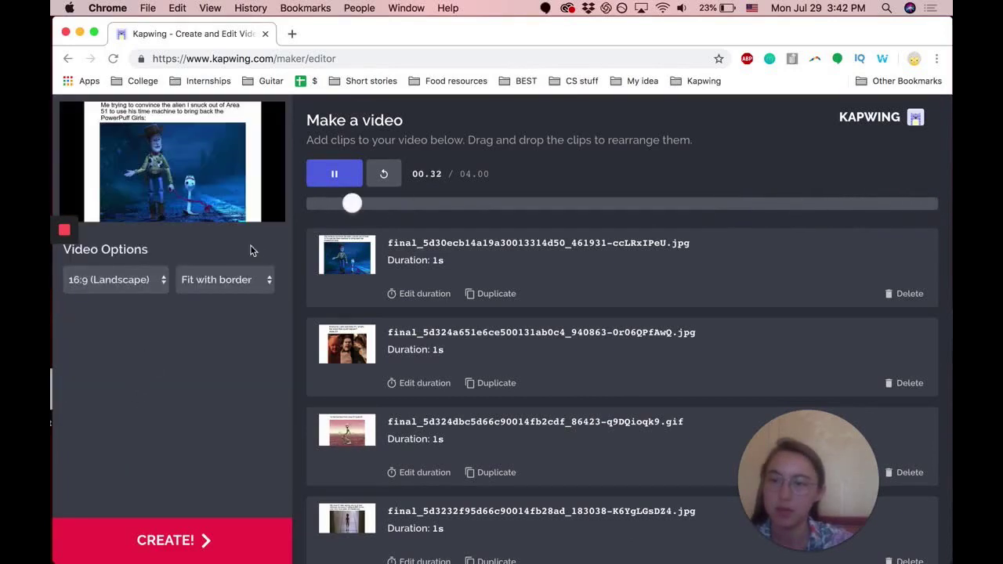
click(249, 288)
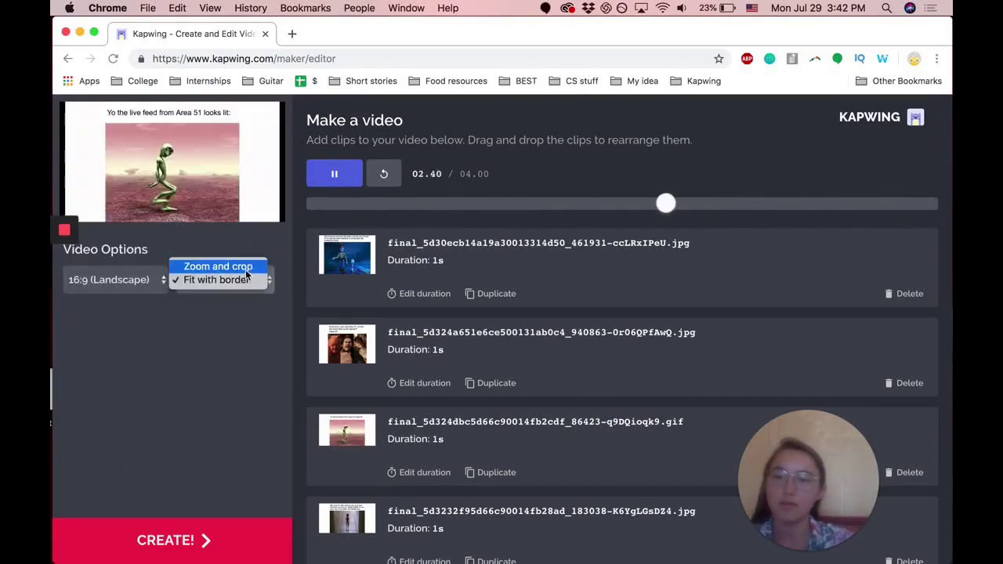
click(238, 265)
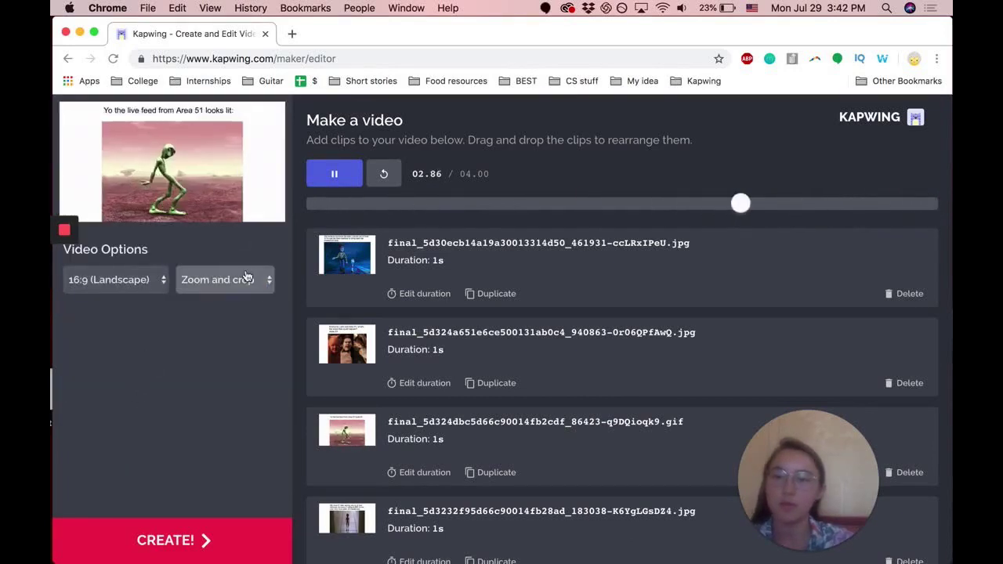
Set Image Duration to 0.5s and apply it to all four images.
click(334, 174)
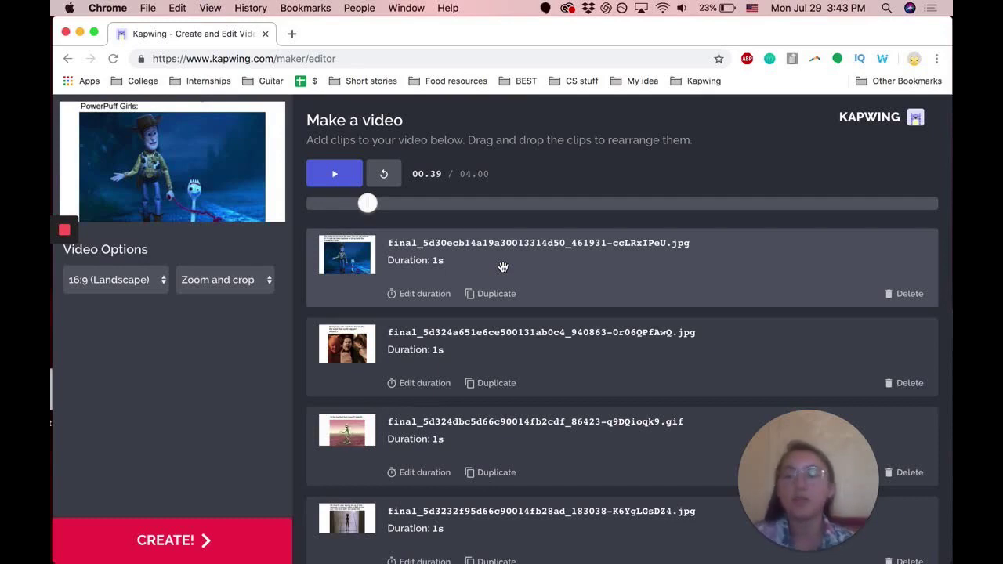
click(423, 295)
click(307, 350)
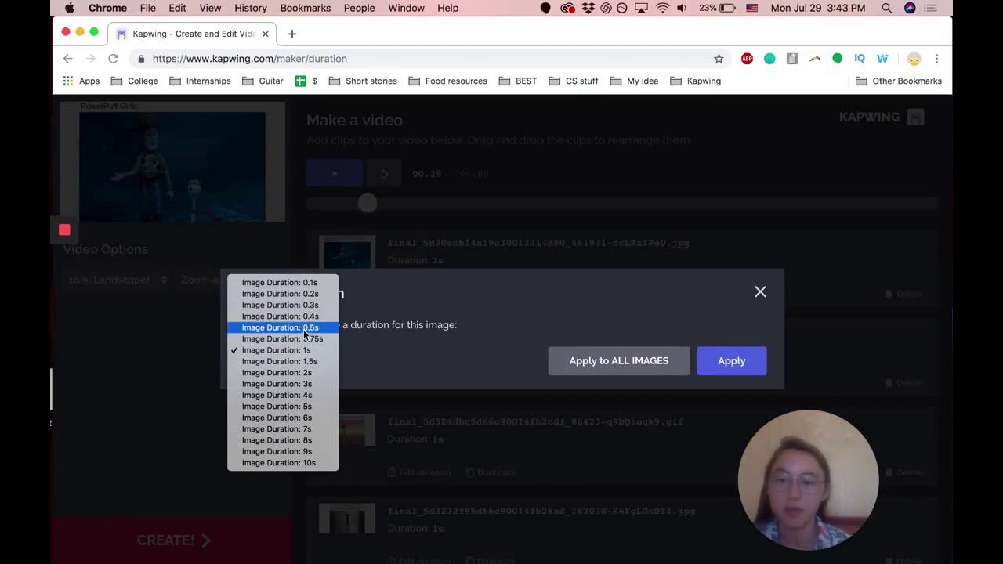
click(305, 328)
click(655, 369)
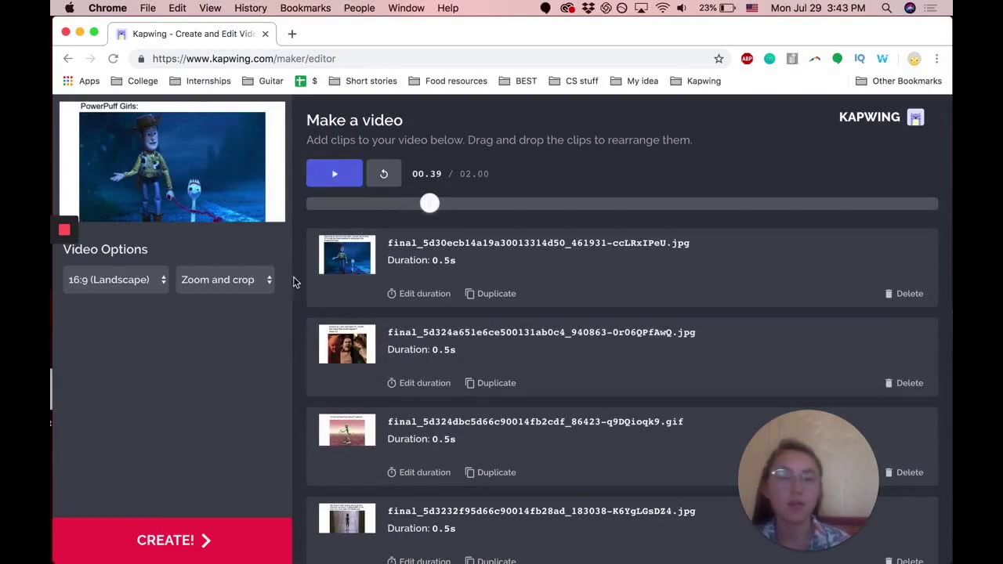
Render the meme video with CREATE! and pause it on its share page.
click(223, 540)
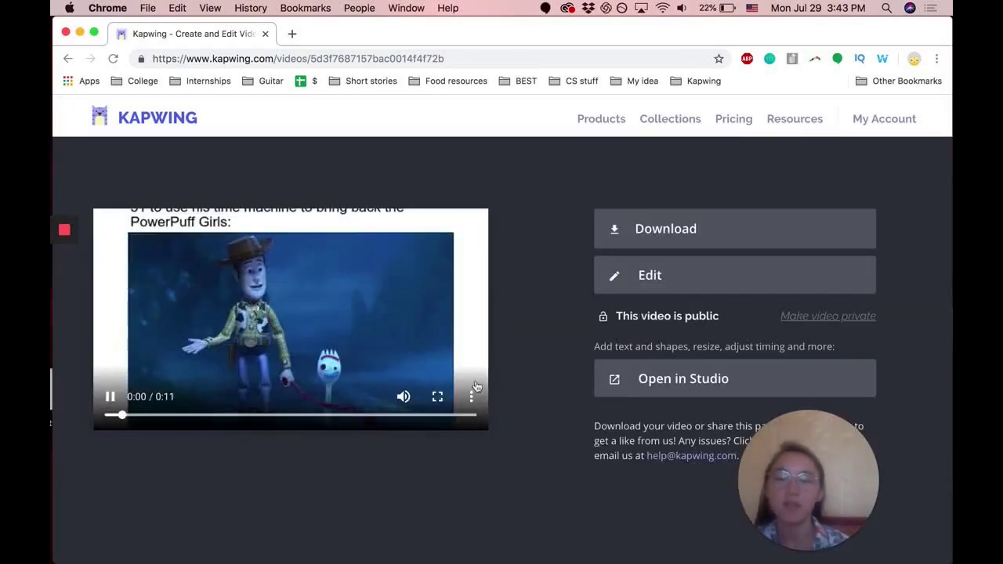
click(111, 397)
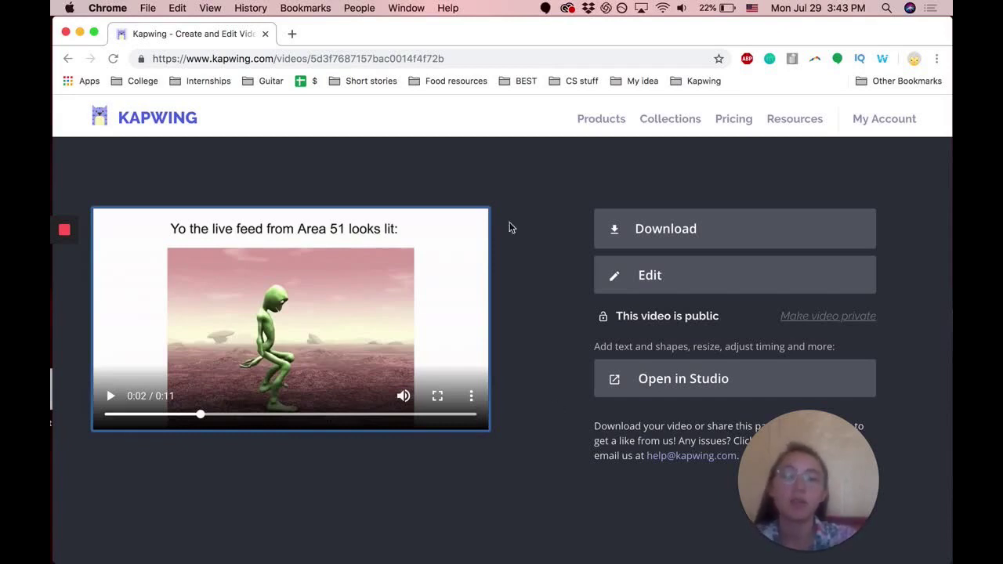
Select the finished video's link and go to kapwing.com in a new tab.
click(509, 59)
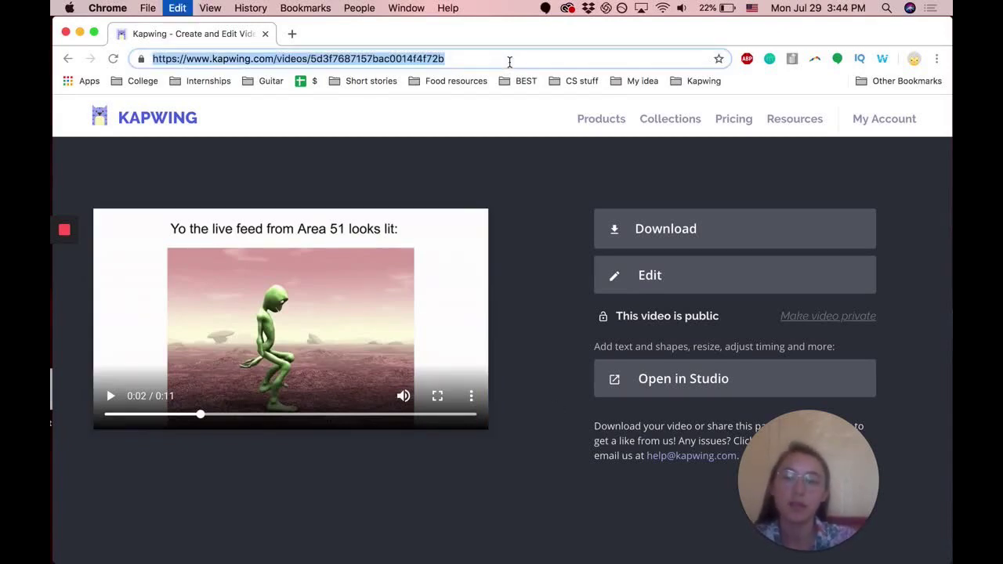
click(292, 35)
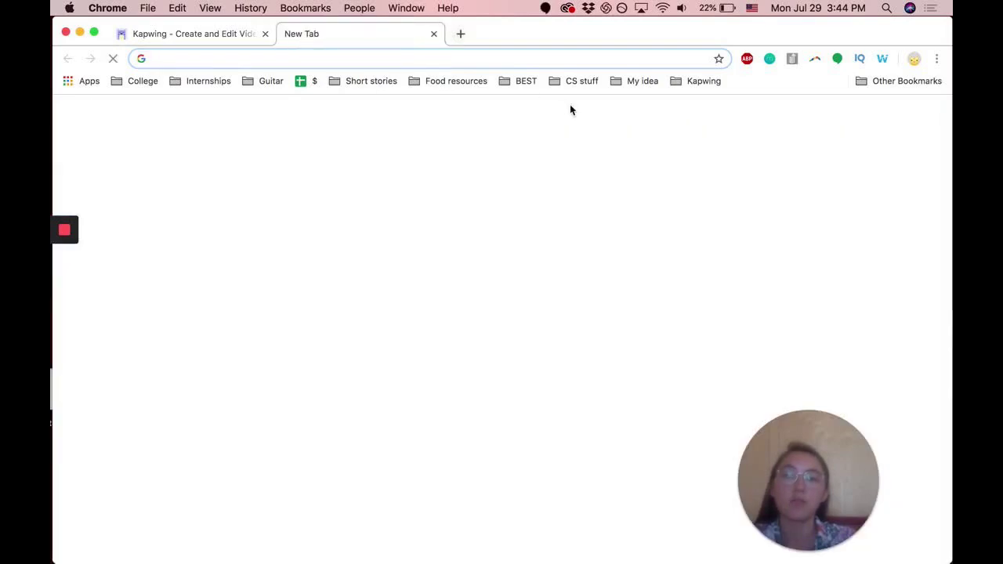
text(gi)
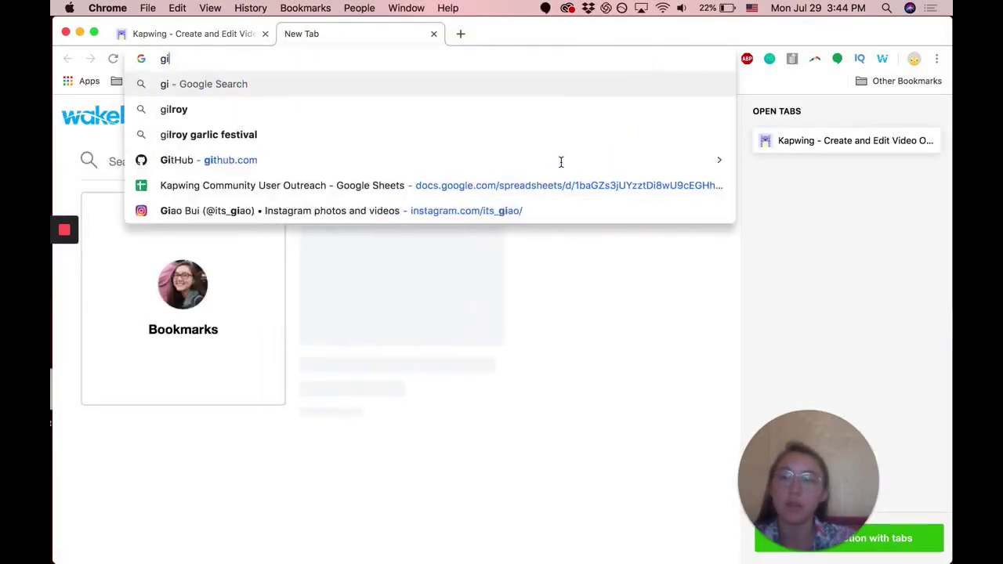
key(BackSpace)
key(BackSpace)
text(ka)
key(Return)
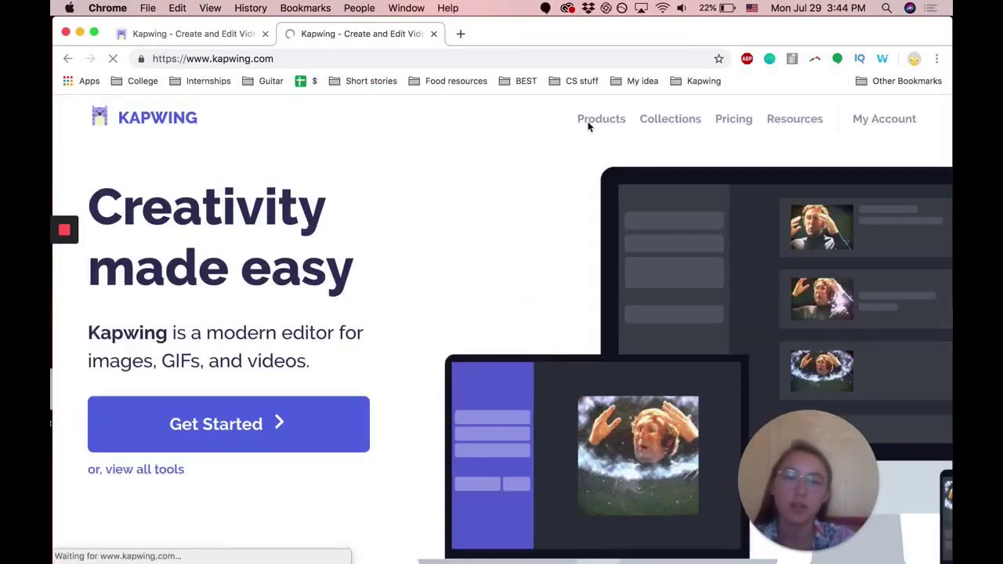
Open the Convert Video tool from the Kapwing Products list.
click(596, 121)
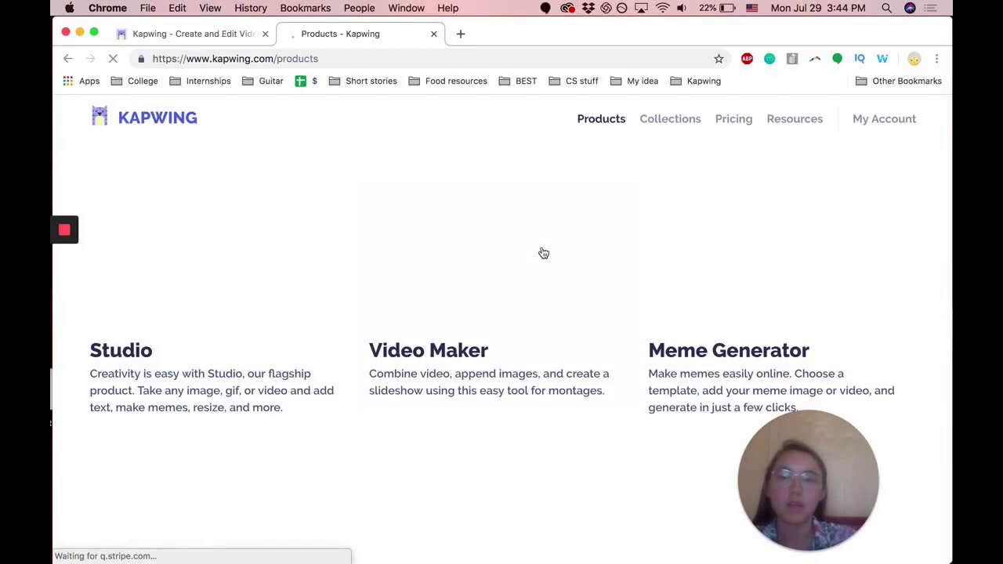
scroll(579, 318, down, 5)
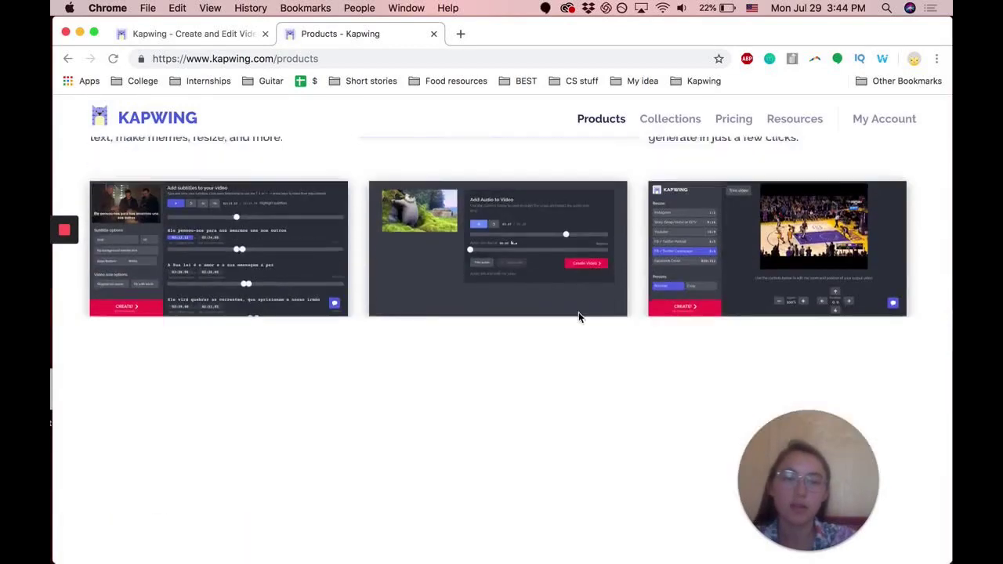
scroll(580, 318, down, 1)
scroll(626, 325, down, 3)
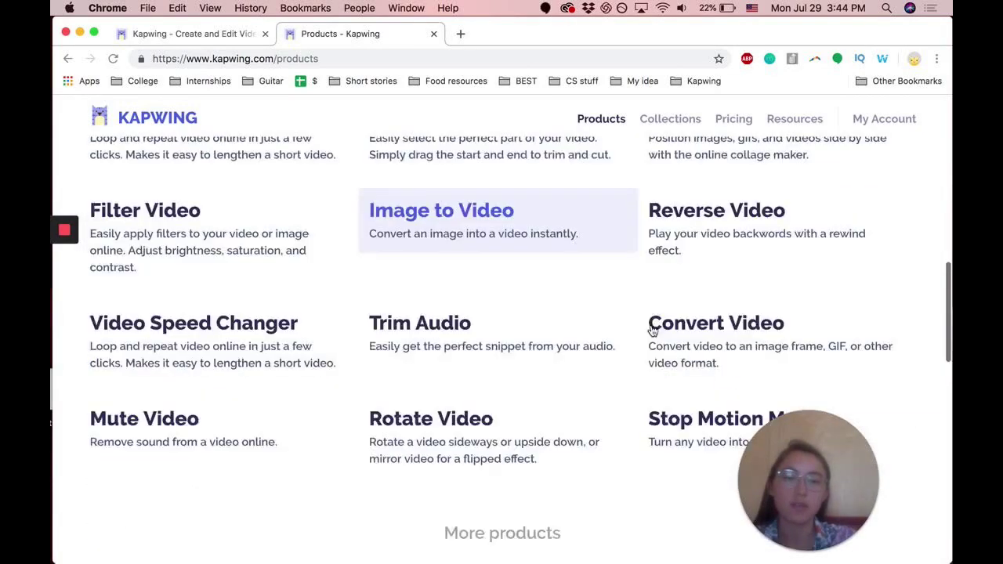
click(753, 335)
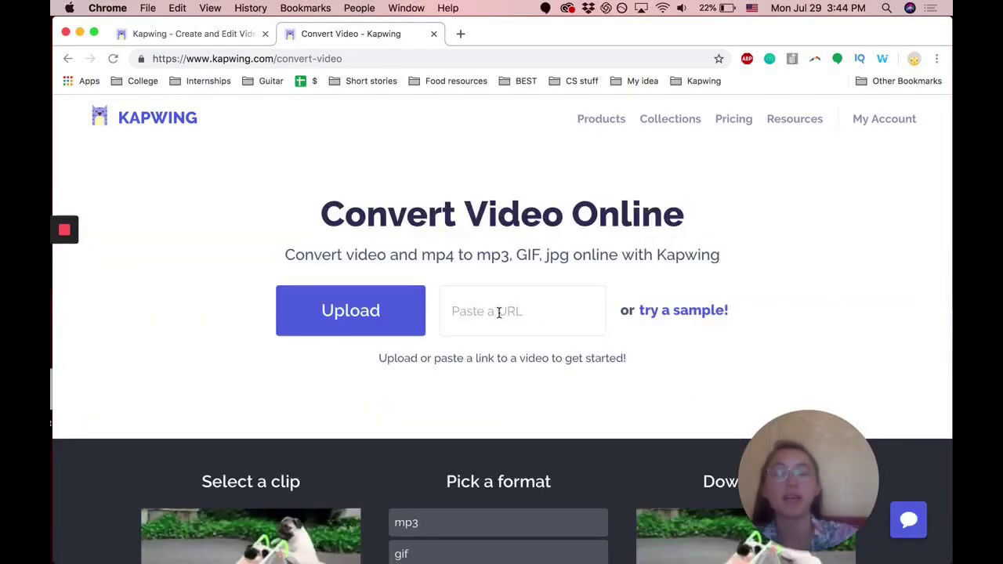
Paste the copied video link into the Paste a URL field and pause the loaded preview.
click(498, 312)
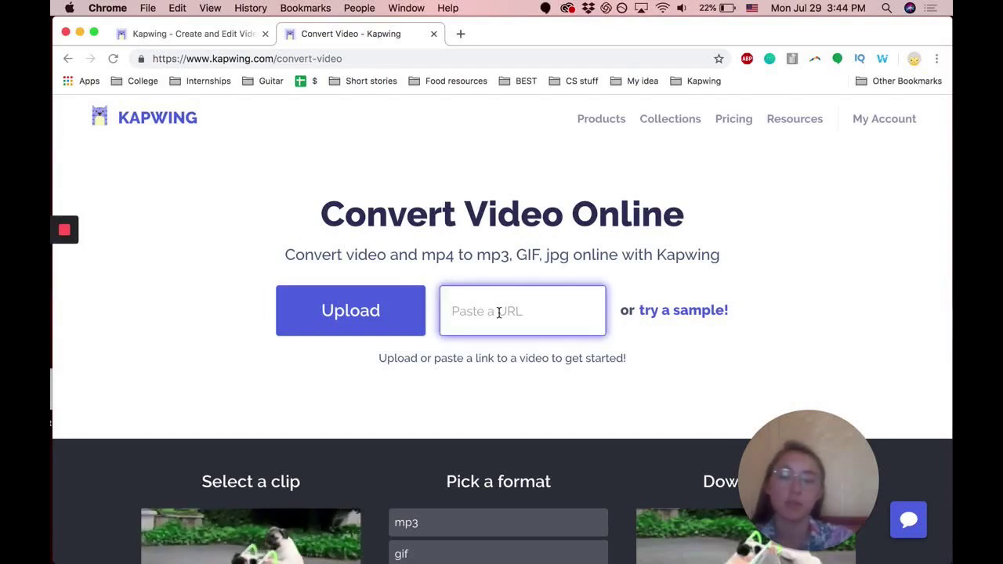
key(super+v)
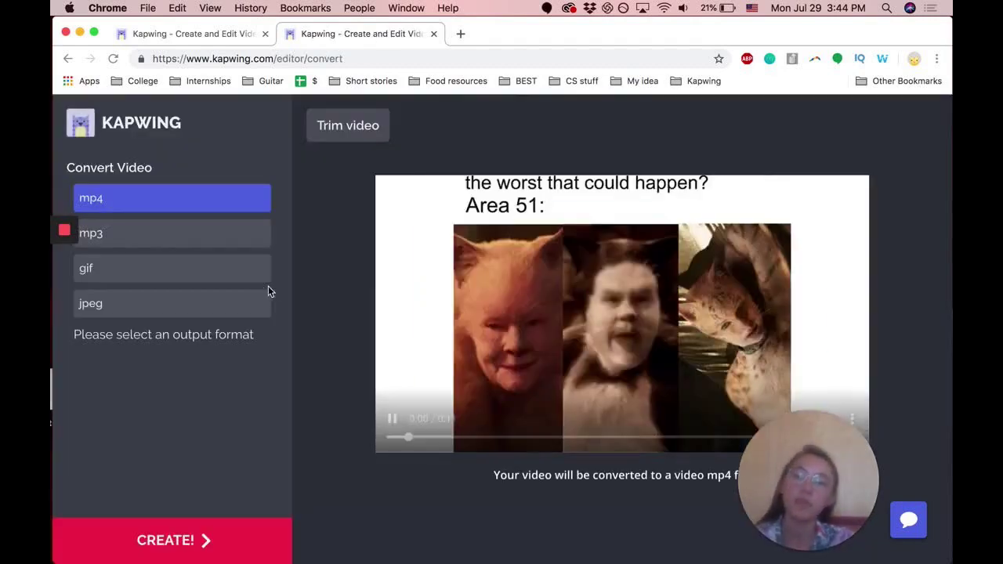
click(394, 421)
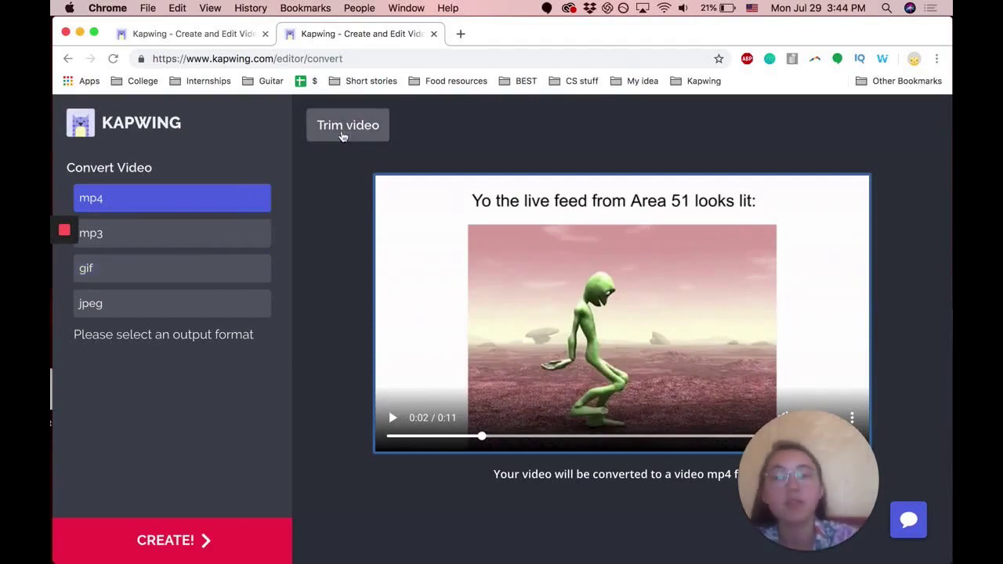
Choose gif as the output format and create the GIF.
click(181, 271)
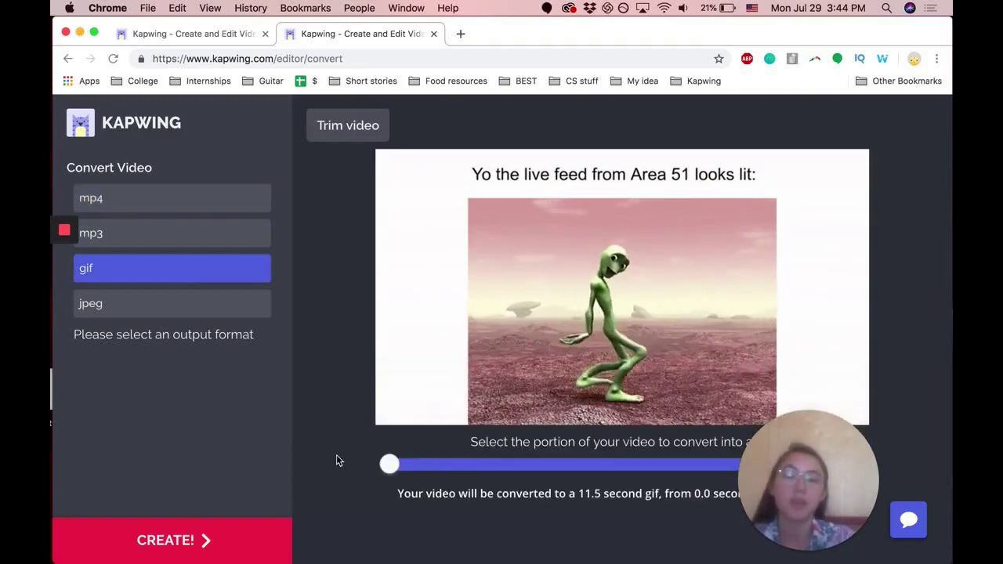
click(192, 542)
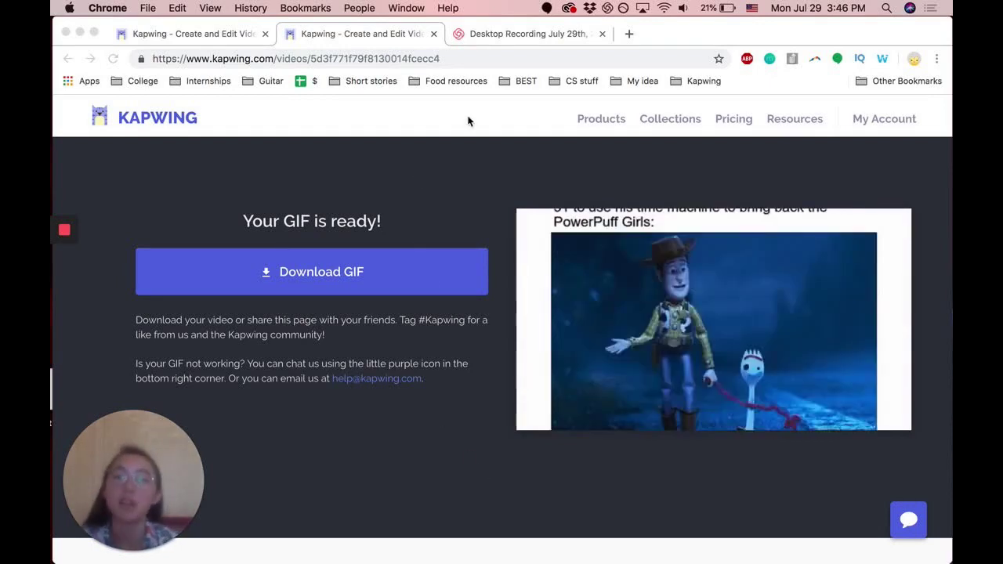
click(459, 59)
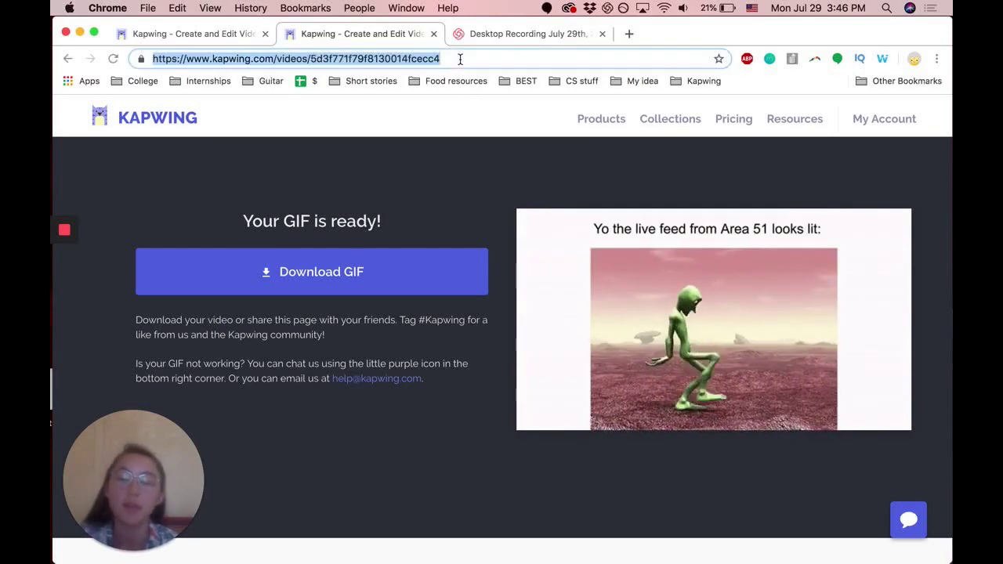